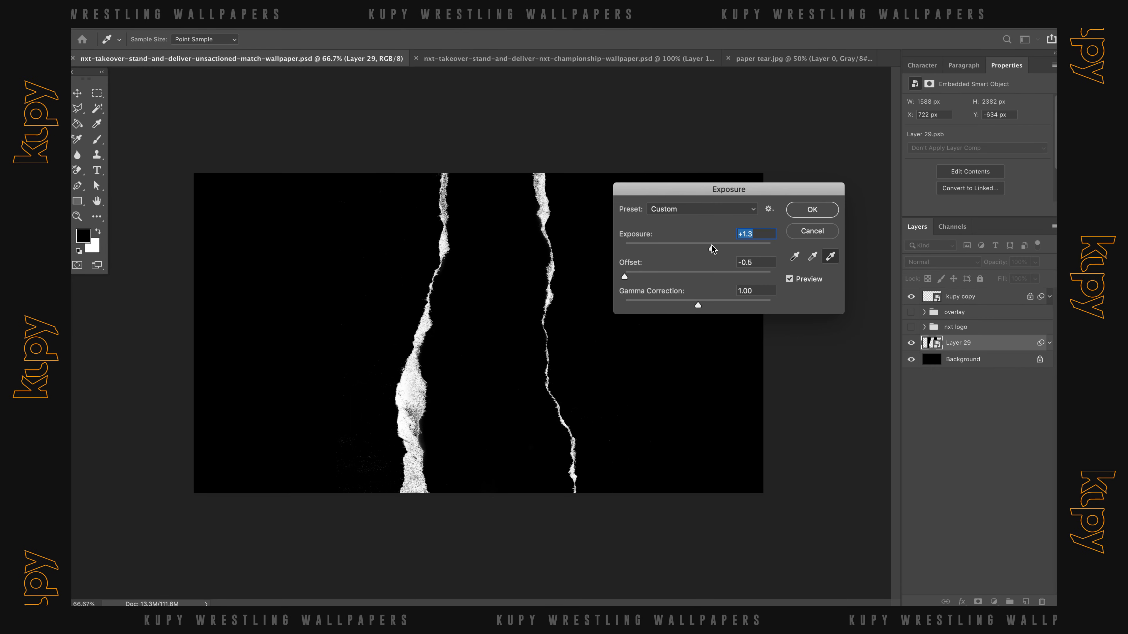
# Apply an Exposure adjustment of +1.3 with an offset of -0.5 to the torn-paper layer
pyautogui.press('Return')
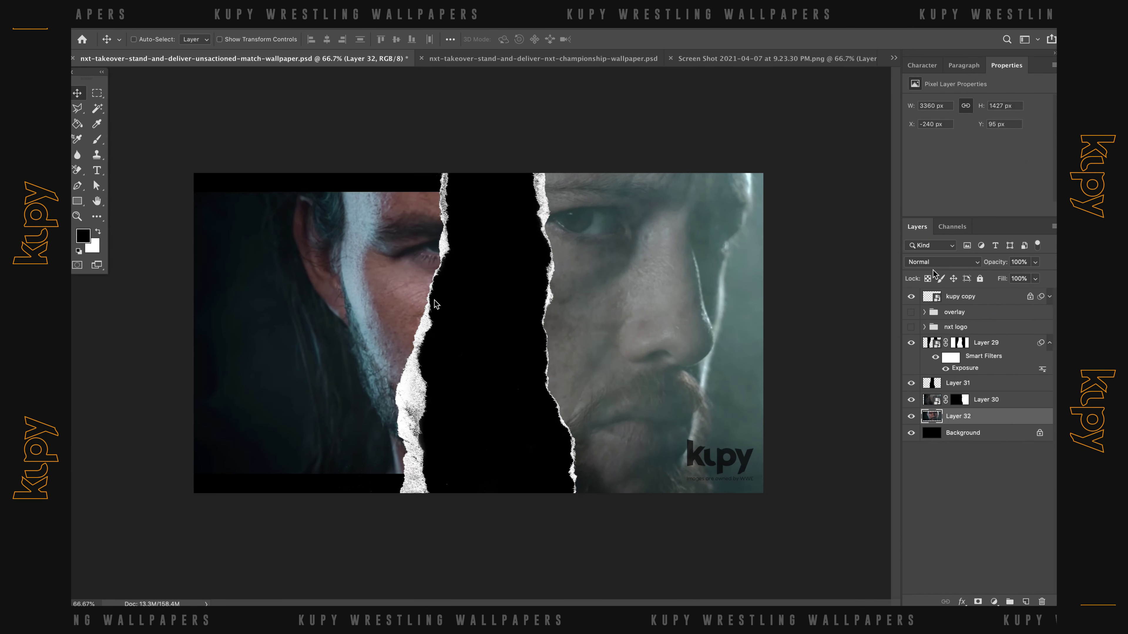
# Enlarge the left portrait to fill the canvas height and flip both portraits horizontally
pyautogui.hotkey('ctrl', 't')
pyautogui.moveTo(478, 167); pyautogui.dragTo(484, 168)
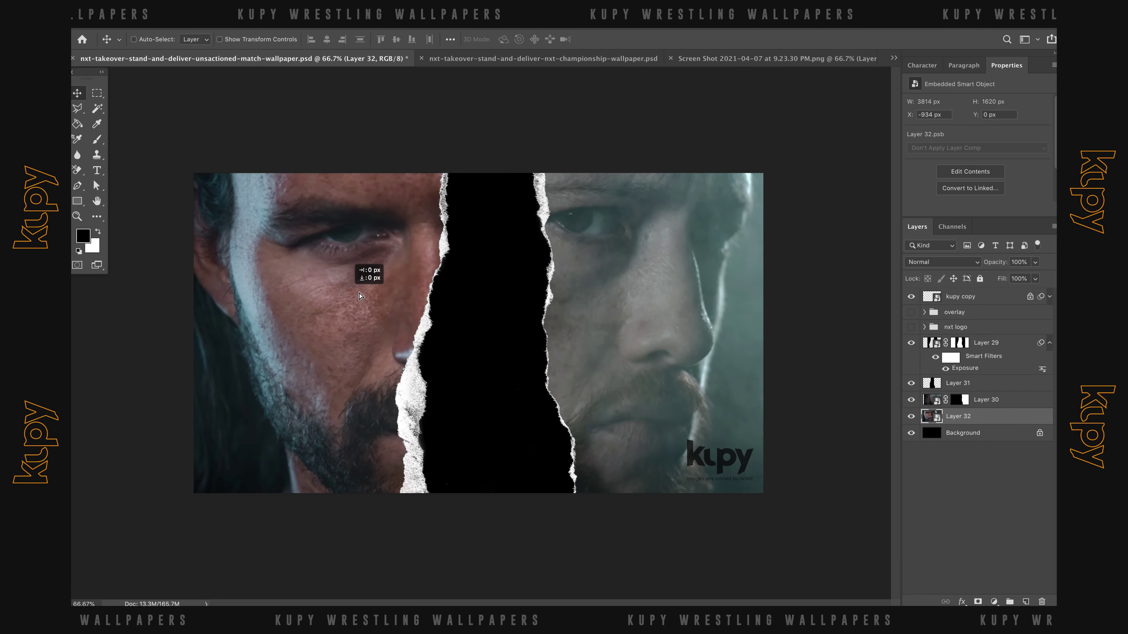
pyautogui.hotkey('ctrl', 't')
pyautogui.rightClick(381, 292)
pyautogui.click(417, 429)
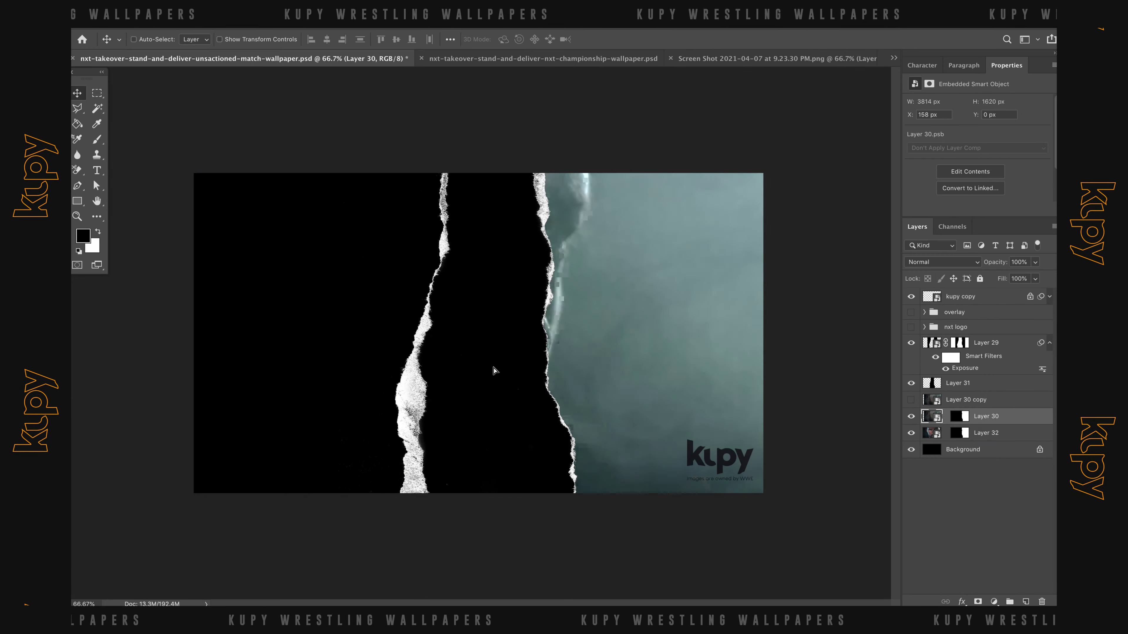
pyautogui.hotkey('ctrl', 't')
pyautogui.rightClick(577, 373)
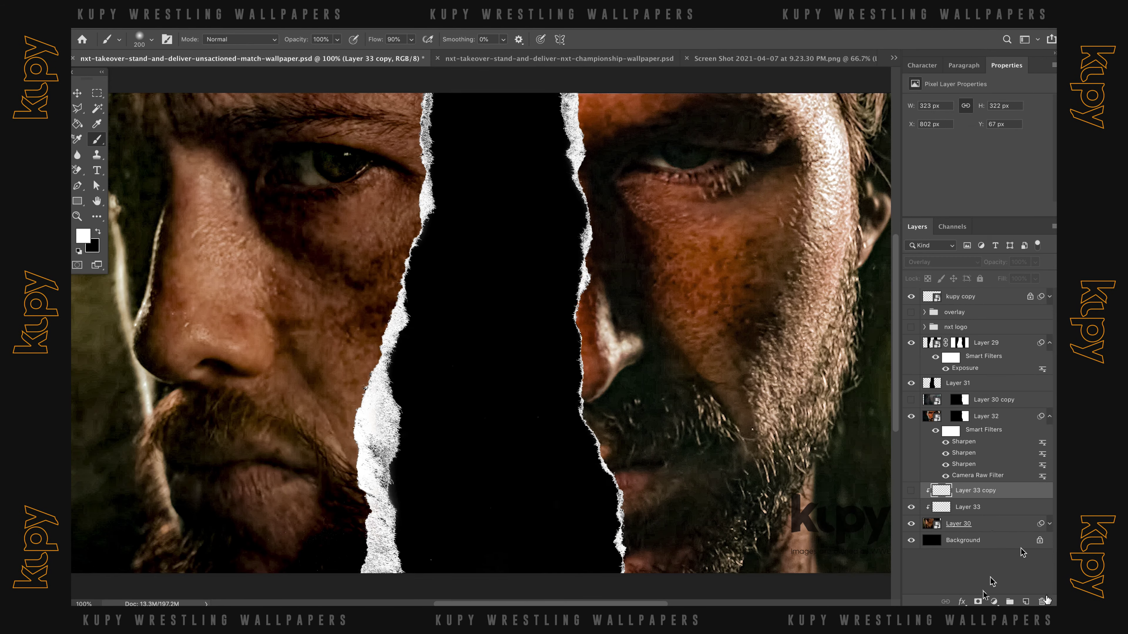
# Extend the right portrait's layer mask so the photo meets the torn-paper edge
pyautogui.rightClick(1024, 553)
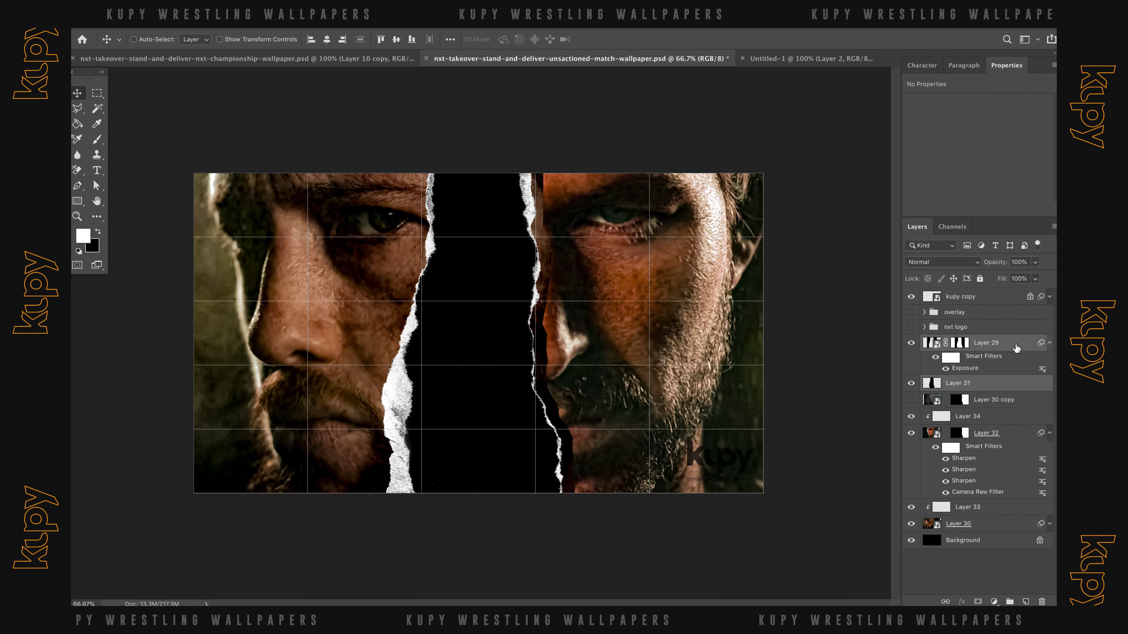
pyautogui.click(959, 433)
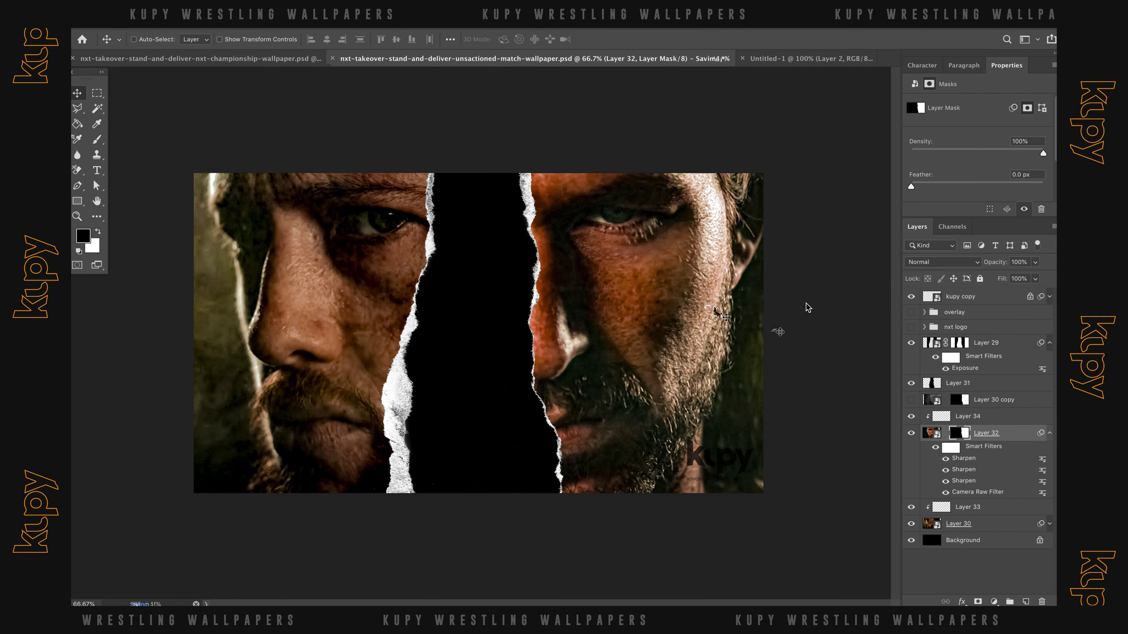
# Clip the triangular emblem to the black strip layer between the torn edges
pyautogui.rightClick(980, 385)
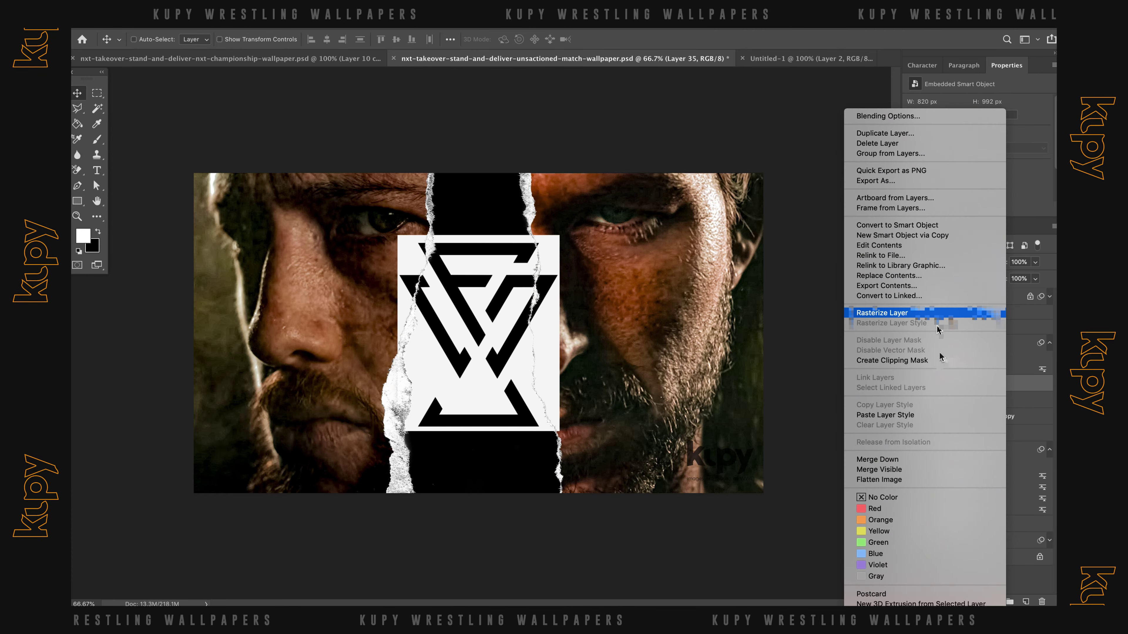
pyautogui.click(879, 333)
pyautogui.hotkey('ctrl', 't')
pyautogui.moveTo(560, 236)
pyautogui.mouseDown()
pyautogui.moveTo(584, 182)
pyautogui.moveTo(562, 233)
pyautogui.mouseUp()
pyautogui.press('Return')
# Invert the emblem's colours and lower its opacity to a faint mark on the black strip
pyautogui.hotkey('ctrl', 'i')
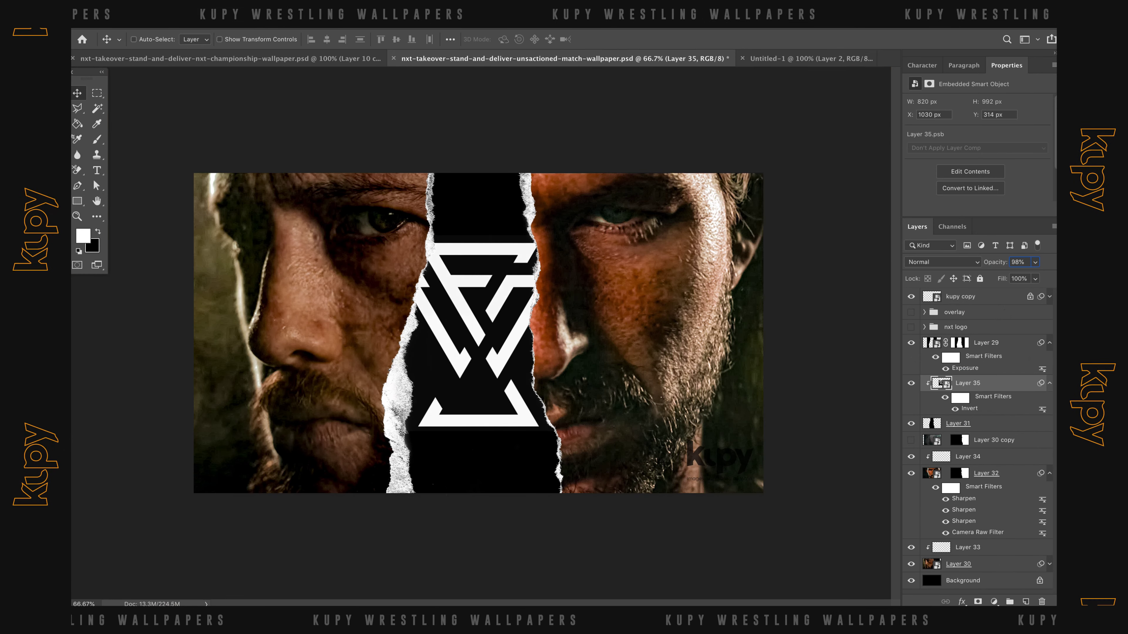
pyautogui.press('2')
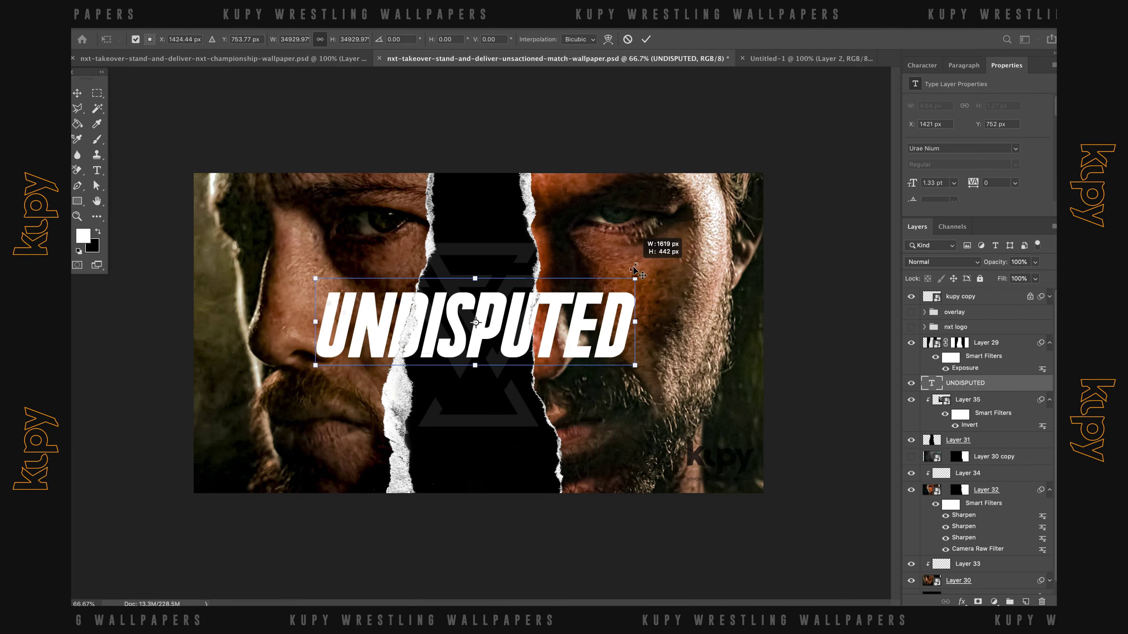
# Set the UNDISPUTED text in Gobold Bold, with the letters DISPUTED in Gobold Hollow Bold
pyautogui.write('gobold')
pyautogui.press('Return')
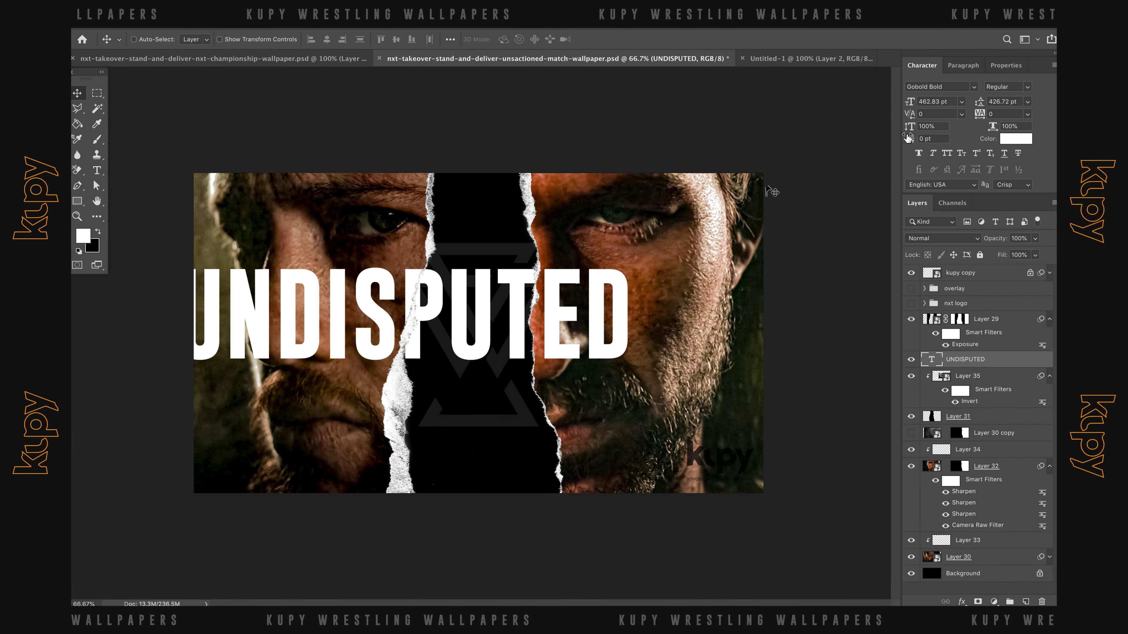
pyautogui.click(974, 87)
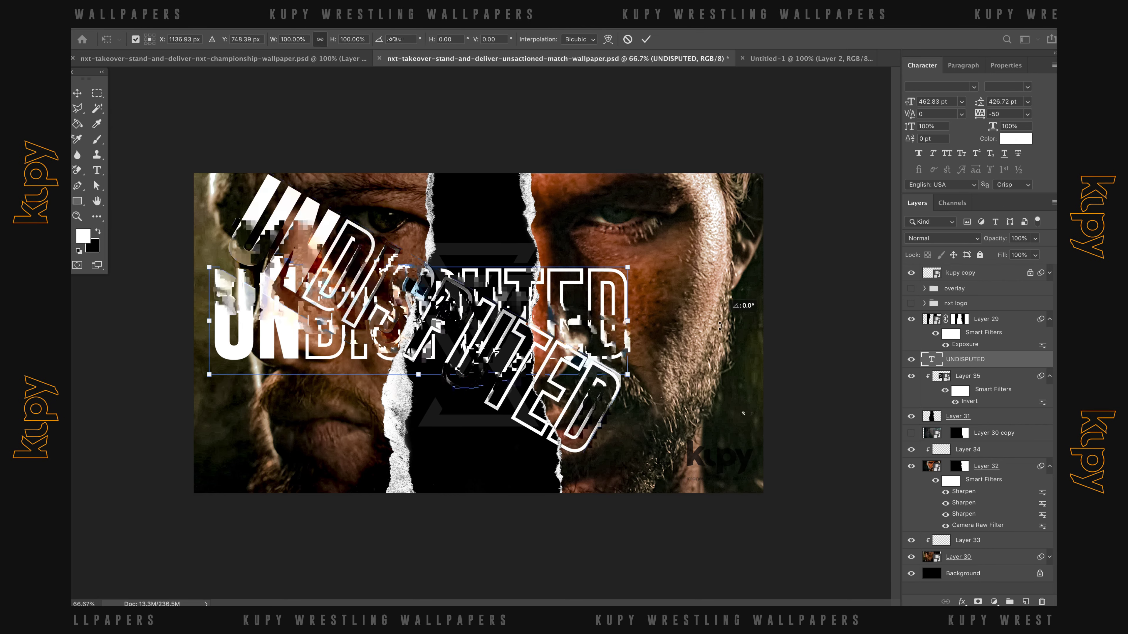
# Narrow the torn-paper layer and the black strip layer together to about 56% width around their centre
pyautogui.click(1016, 417)
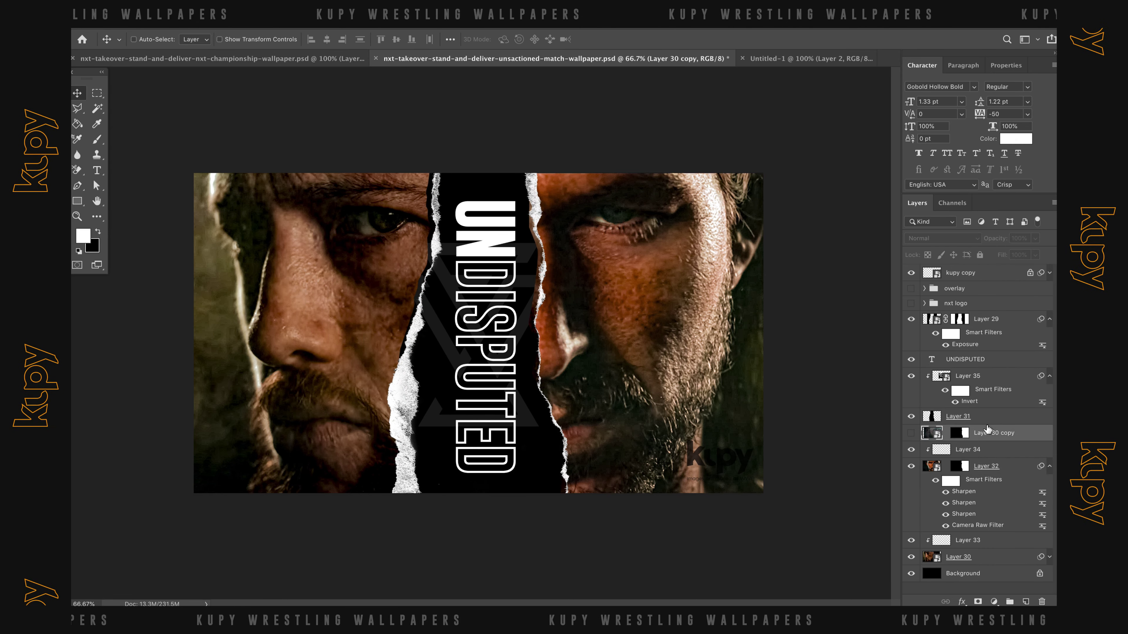
pyautogui.hotkey('alt', ']')
pyautogui.hotkey('alt', ']')
pyautogui.hotkey('alt', ']')
pyautogui.hotkey('alt', ']')
pyautogui.hotkey('alt', ']')
pyautogui.hotkey('ctrl', 't')
pyautogui.press('Return')
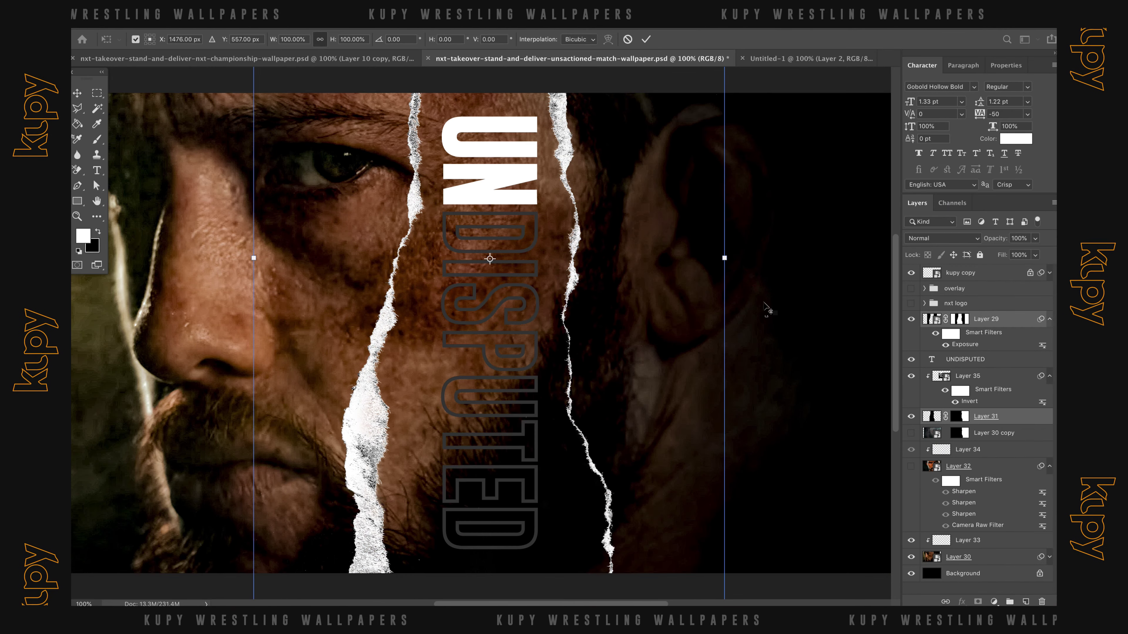
pyautogui.moveTo(725, 255); pyautogui.dragTo(630, 262)
pyautogui.press('Return')
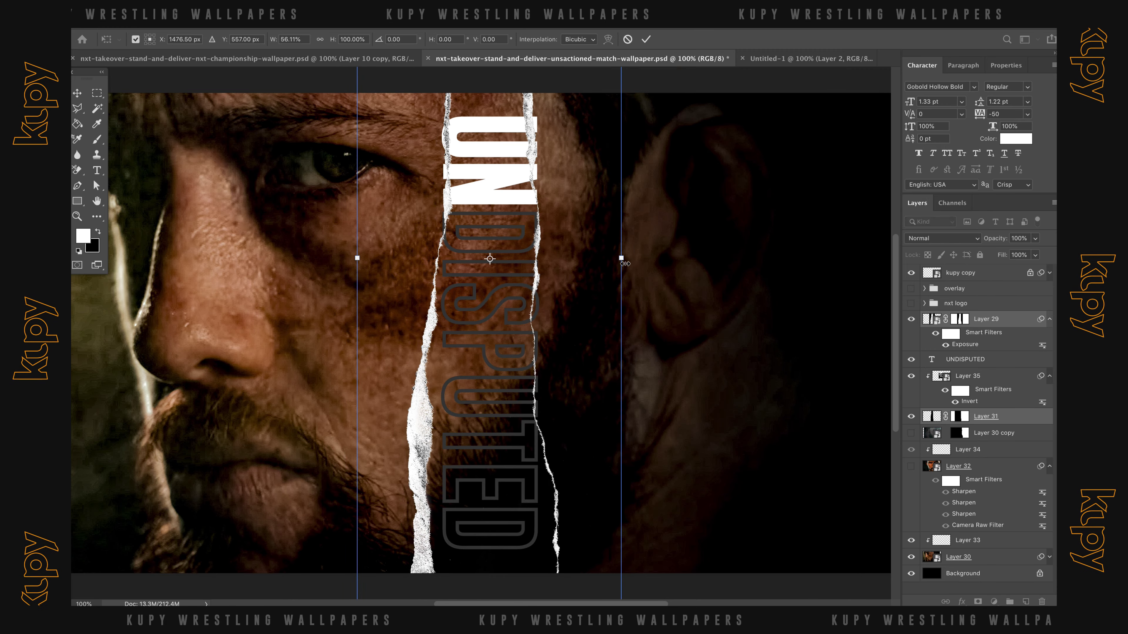
# Transfer the black strip's mask to the right portrait, show that portrait, and mask out its excess over the left face
pyautogui.moveTo(959, 416); pyautogui.dragTo(959, 466)
pyautogui.click(911, 466)
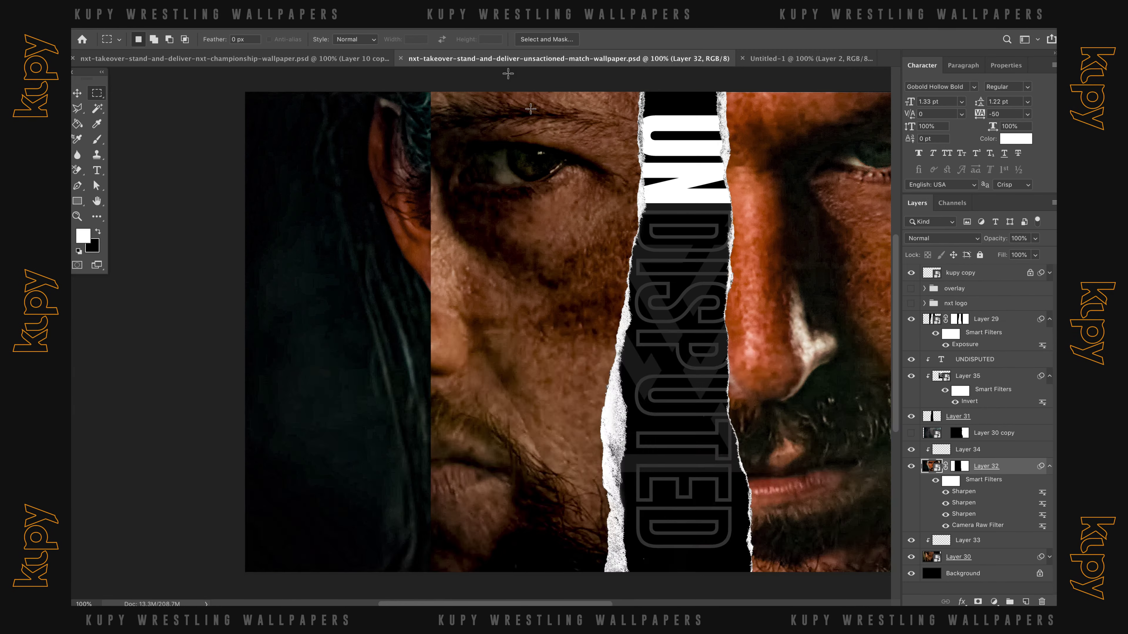
pyautogui.moveTo(508, 74); pyautogui.dragTo(235, 80)
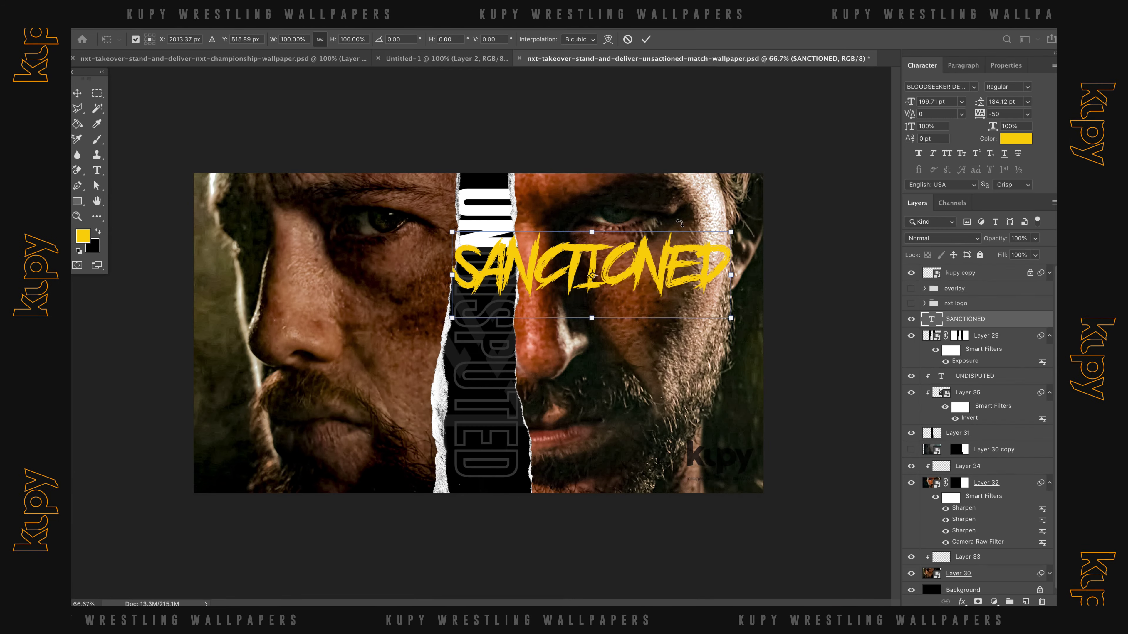
# Rotate the yellow SANCTIONED text so it runs vertically down the torn strip
pyautogui.moveTo(542, 211); pyautogui.dragTo(535, 227)
pyautogui.press('Return')
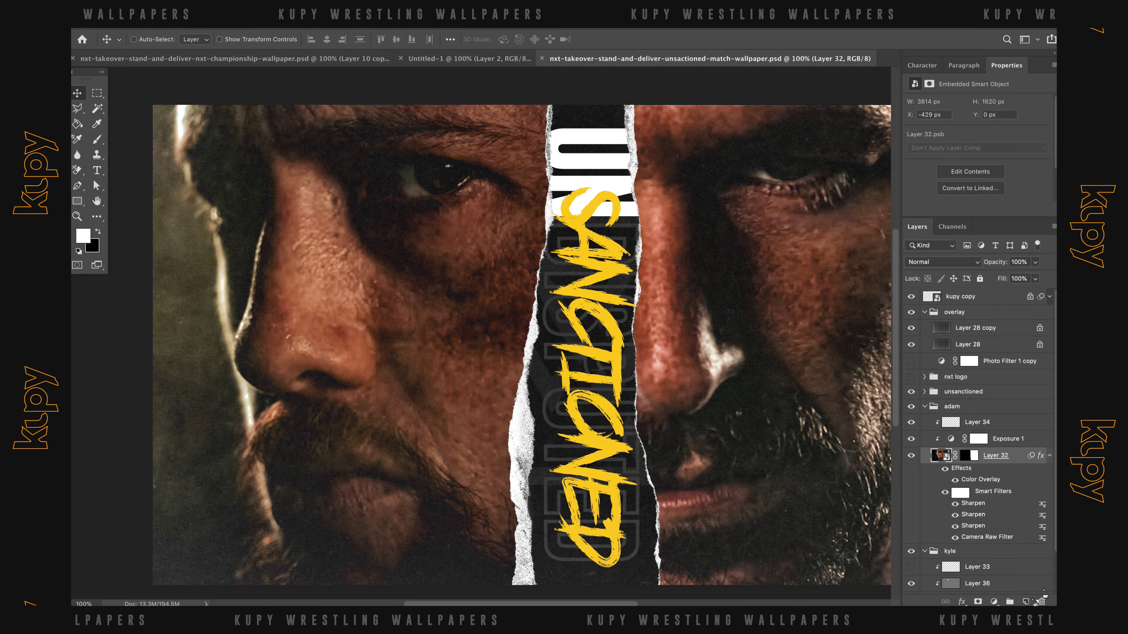
# Place a clipped grey layer above the Exposure 1 adjustment in the right portrait's group
pyautogui.moveTo(992, 458); pyautogui.dragTo(950, 439)
pyautogui.moveTo(951, 439); pyautogui.dragTo(950, 433)
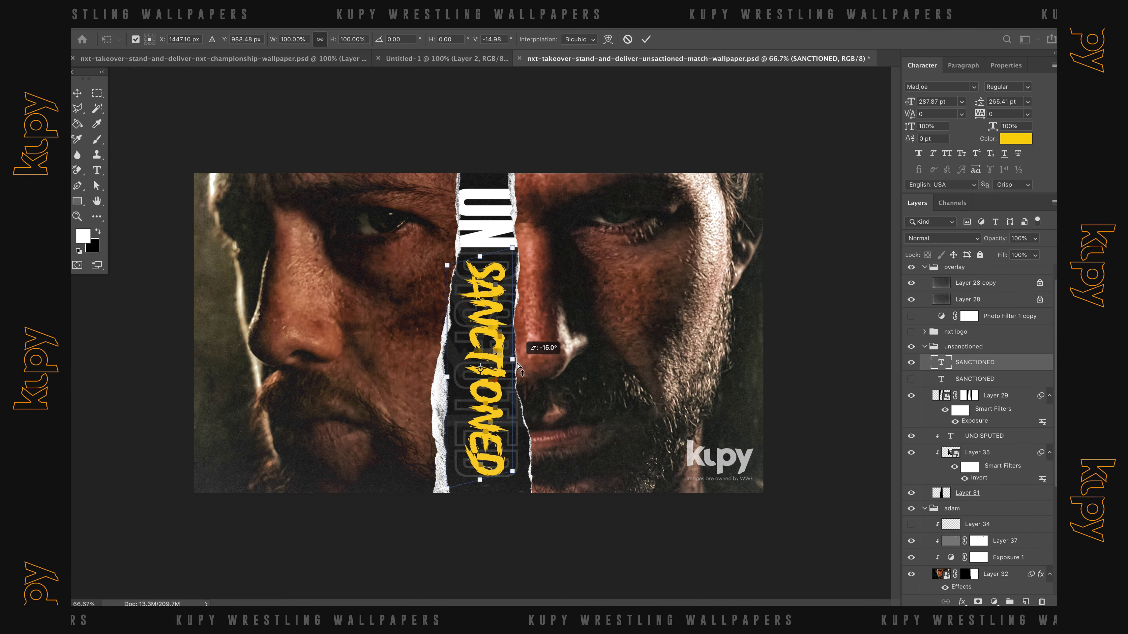
# Scale the skewed Madjoe SANCTIONED text up to about 427 pt and position it along the torn strip
pyautogui.moveTo(550, 266); pyautogui.dragTo(493, 309)
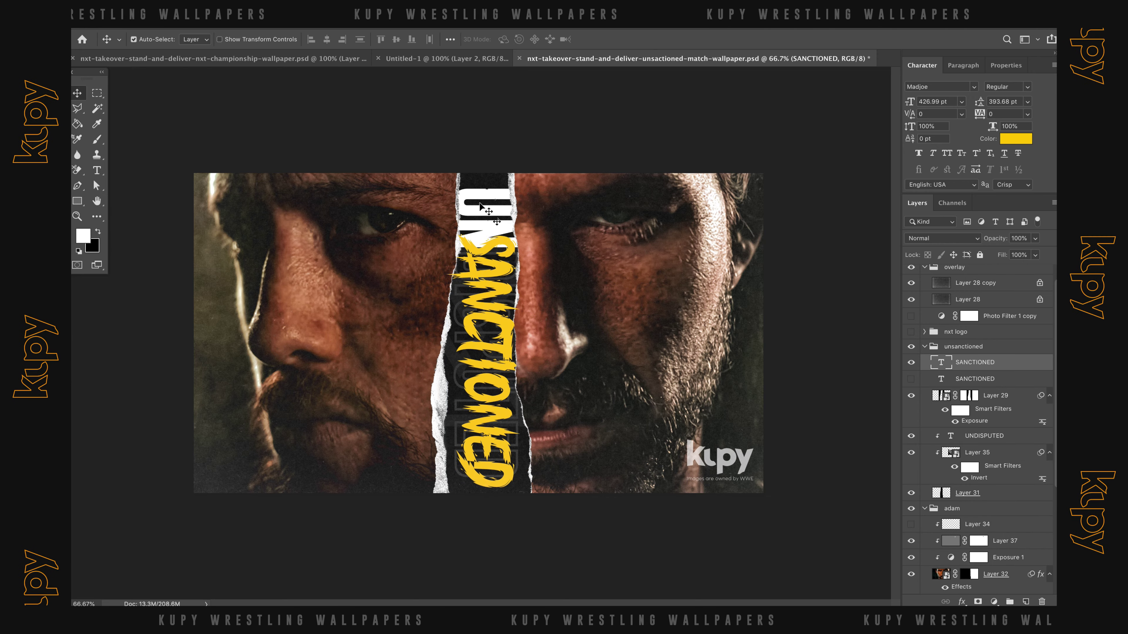
pyautogui.click(480, 206)
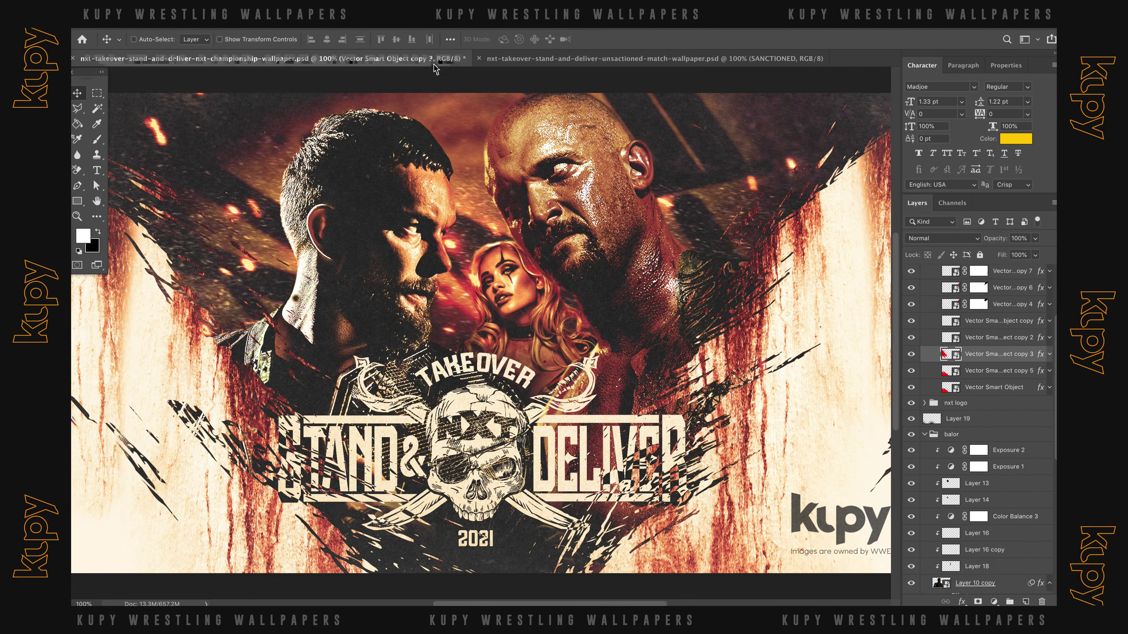
# Copy the texture layer from the championship wallpaper over the SANCTIONED text and set its blend mode to Subtract
pyautogui.moveTo(984, 333); pyautogui.dragTo(783, 345)
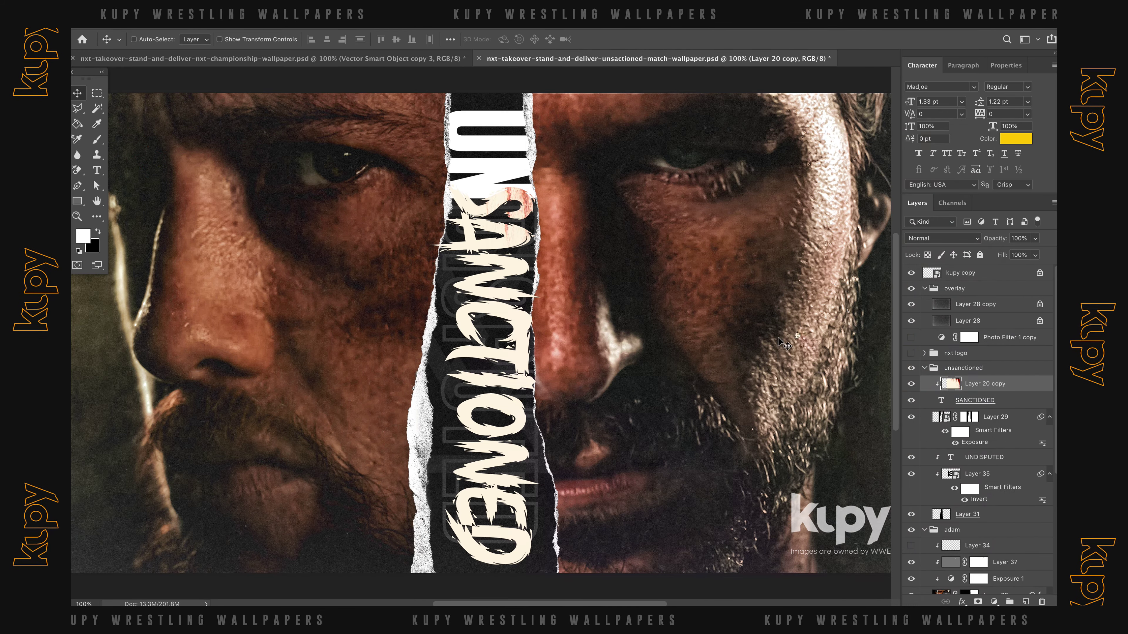
pyautogui.click(933, 238)
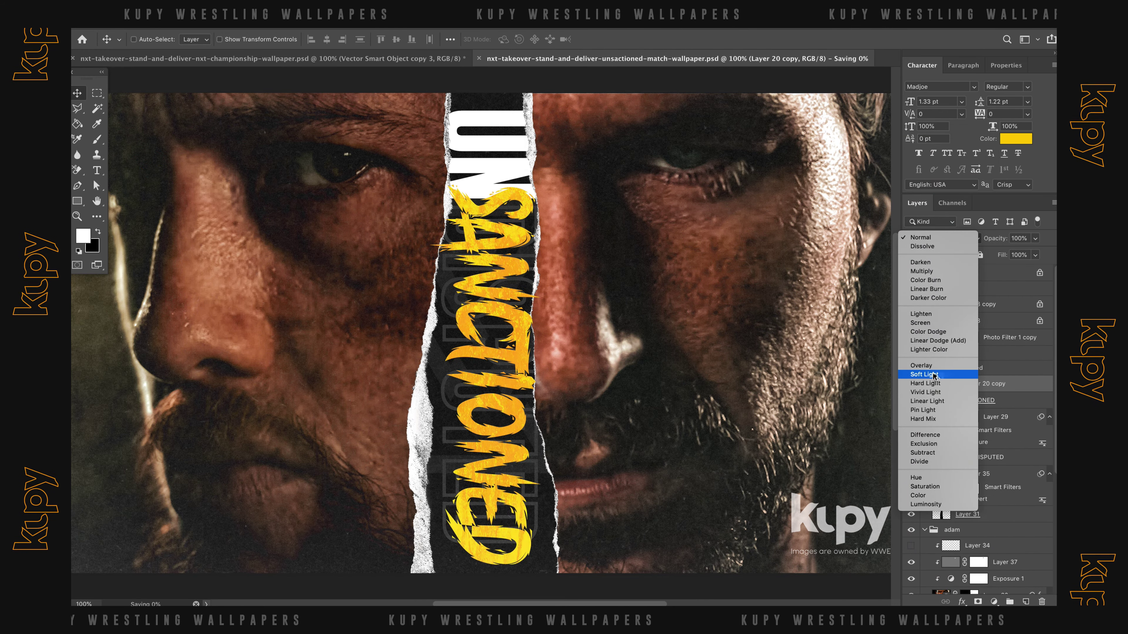
pyautogui.click(931, 452)
pyautogui.click(937, 238)
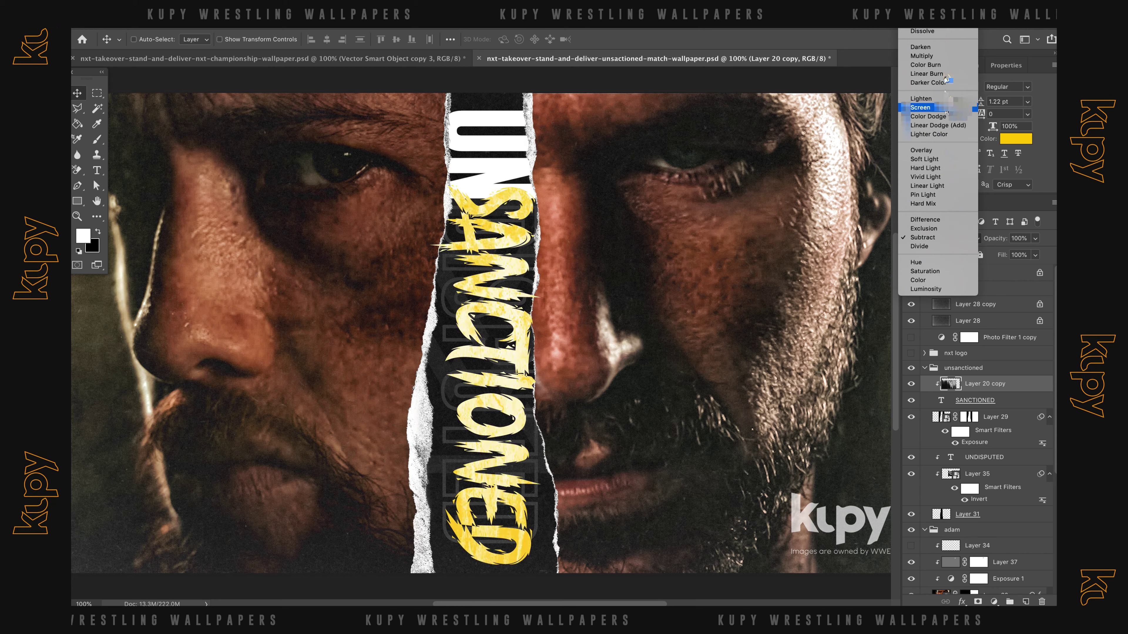
pyautogui.press('Escape')
# Lower the SANCTIONED texture layer's opacity to 83%
pyautogui.click(1035, 238)
pyautogui.moveTo(1039, 252); pyautogui.dragTo(1025, 255)
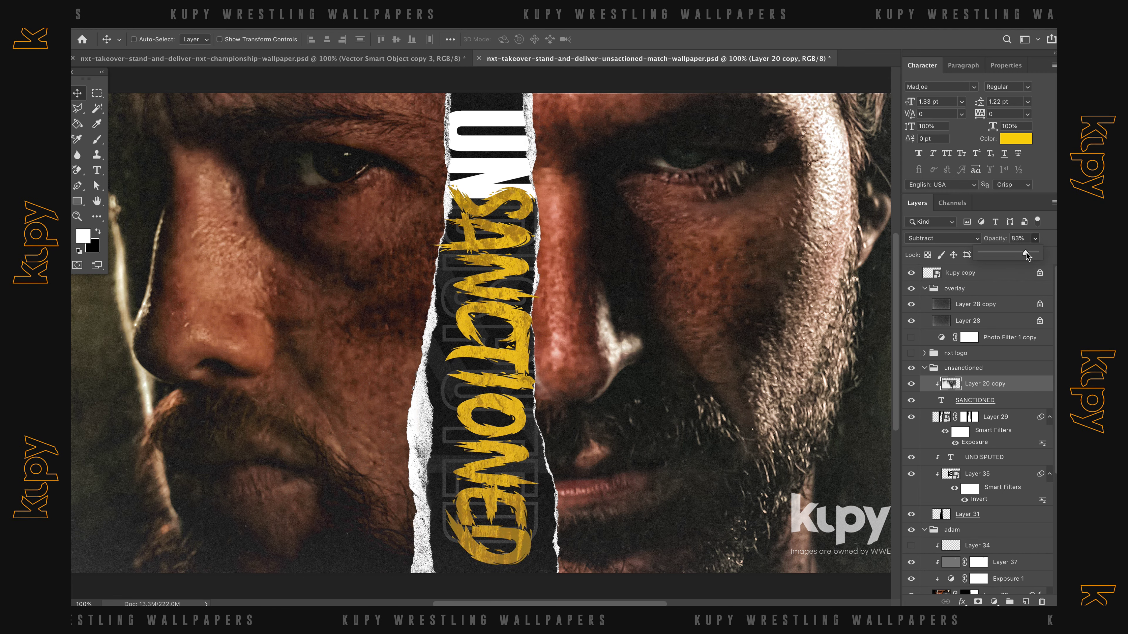
# Reposition the texture over the SANCTIONED text and set its Levels midtone to 0.52
pyautogui.moveTo(530, 402); pyautogui.dragTo(476, 454)
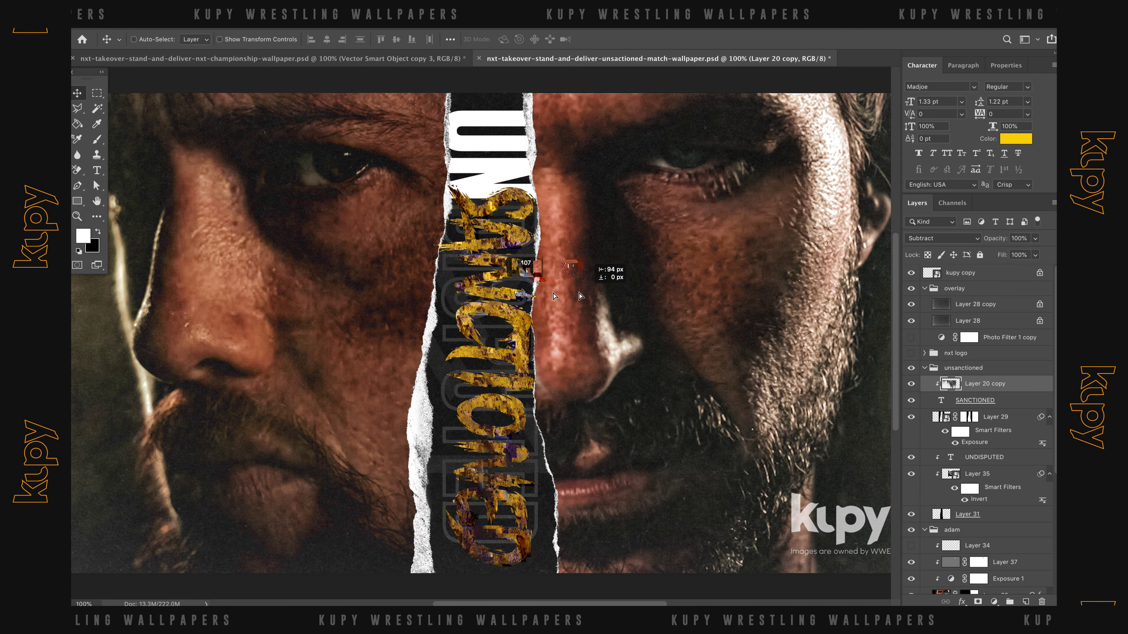
pyautogui.hotkey('ctrl', 'l')
pyautogui.moveTo(853, 416); pyautogui.dragTo(835, 420)
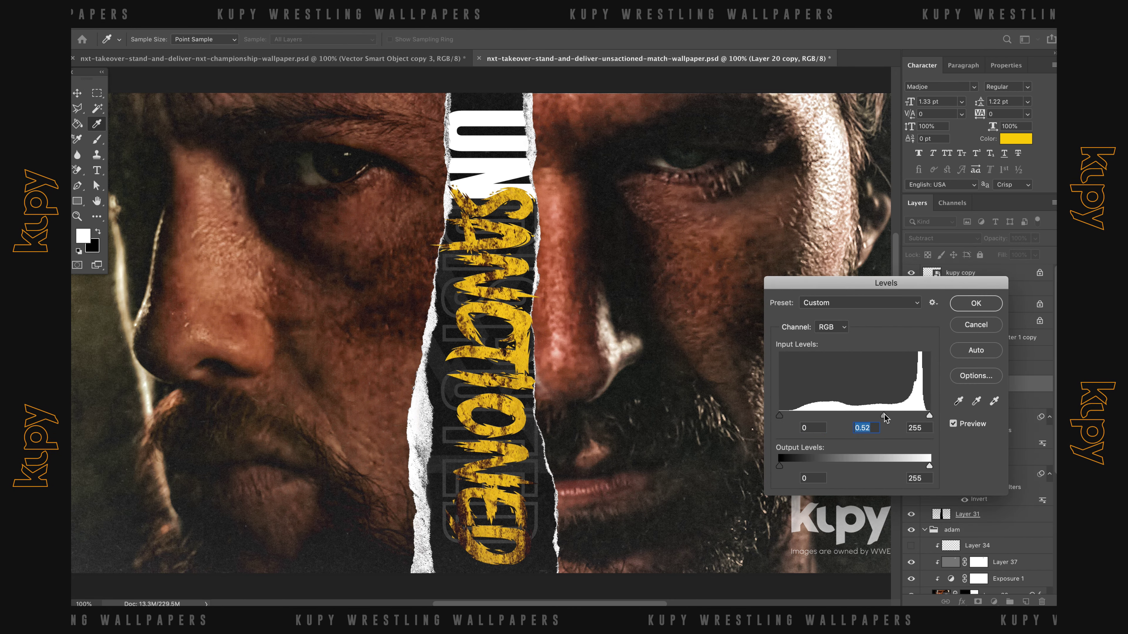
pyautogui.press('Return')
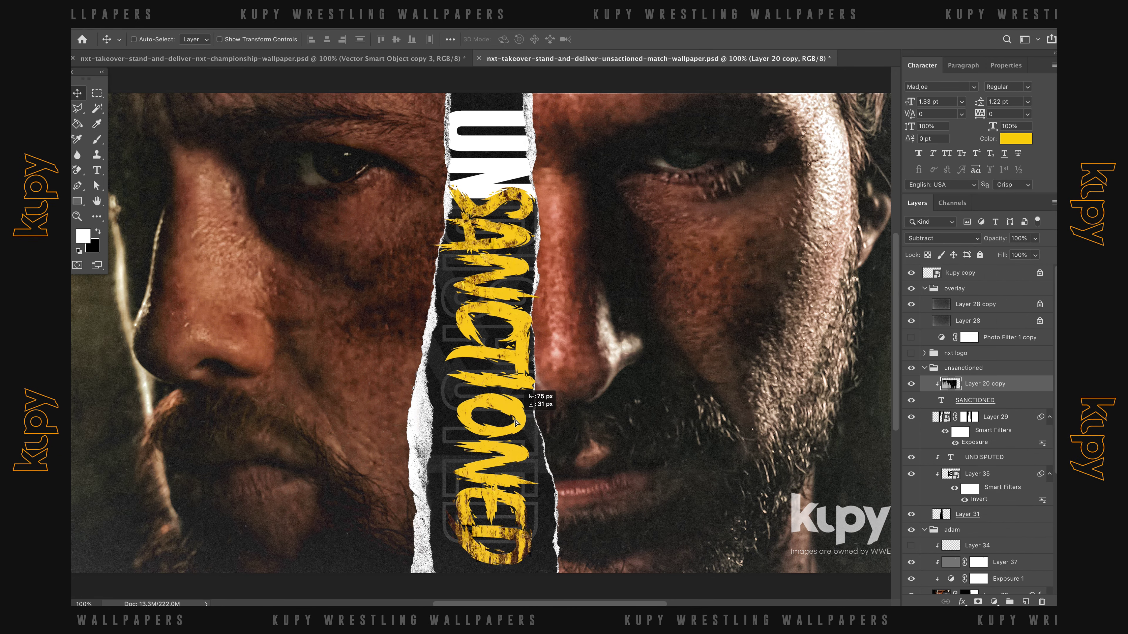
# Apply another Levels adjustment to the SANCTIONED texture, darkening its midtones
pyautogui.hotkey('ctrl', 'l')
pyautogui.moveTo(854, 415); pyautogui.dragTo(881, 420)
pyautogui.press('Return')
# Stretch the texture to about 113% width and reposition it over the SANCTIONED text
pyautogui.hotkey('ctrl', 't')
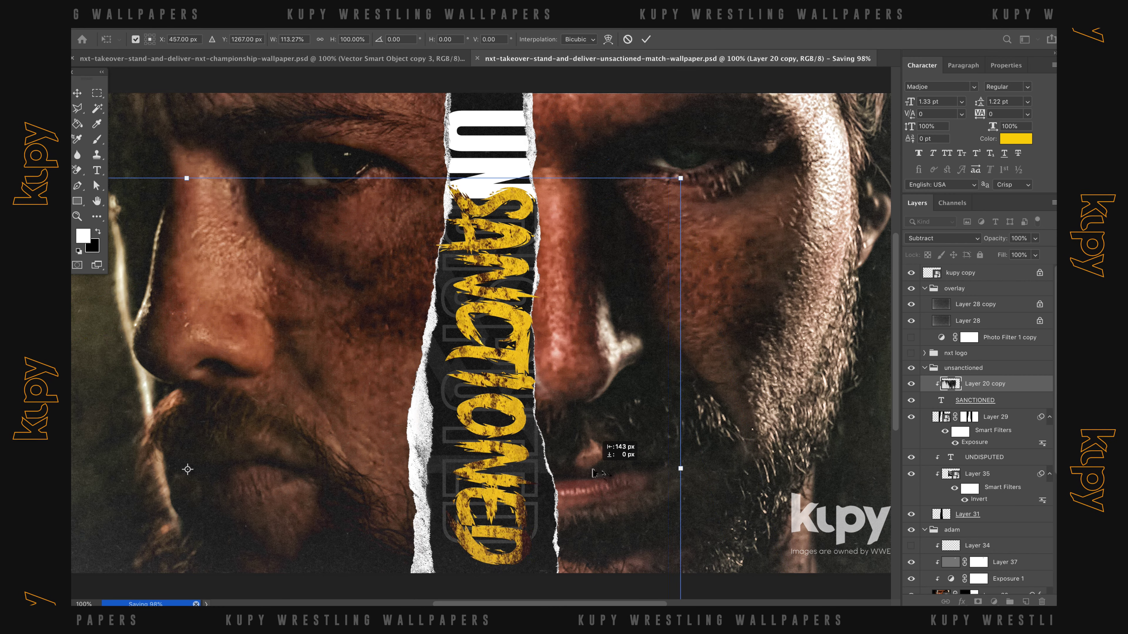
pyautogui.rightClick(532, 405)
pyautogui.click(522, 226)
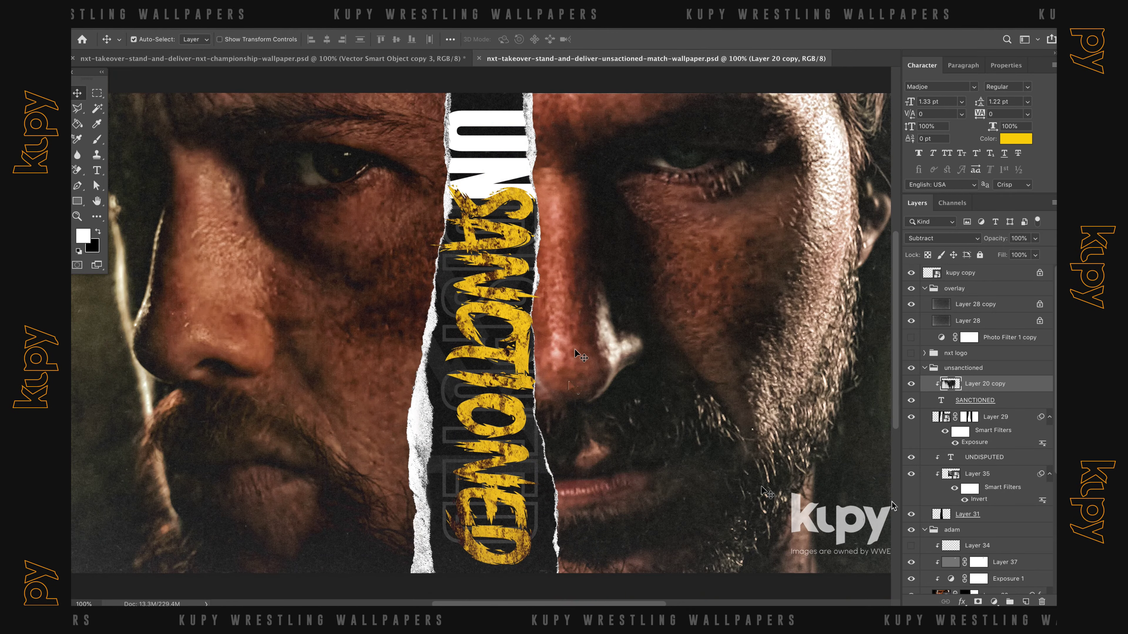
pyautogui.click(937, 238)
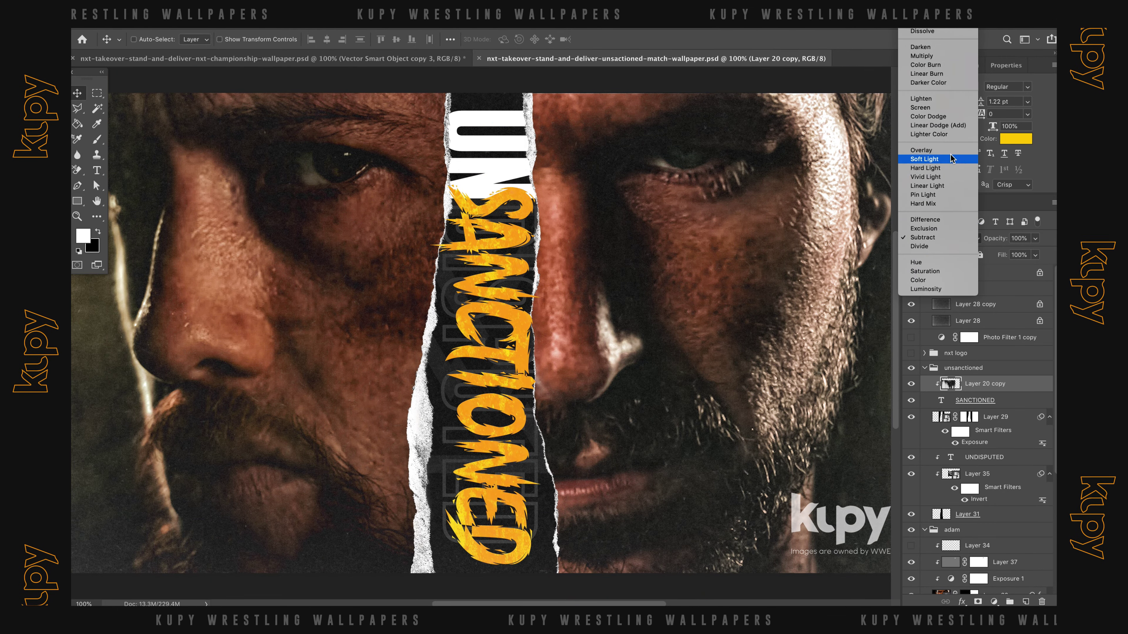
pyautogui.press('Escape')
# Duplicate the texture layer above the UNDISPUTED text and reposition the copy over the torn strip
pyautogui.moveTo(496, 250); pyautogui.dragTo(488, 235)
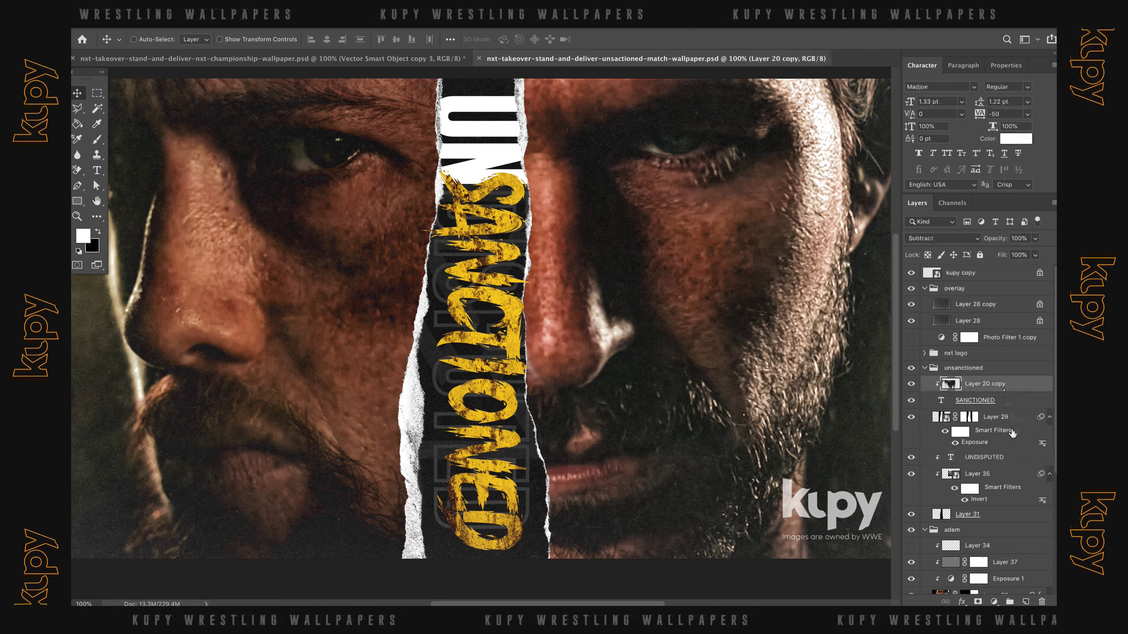
pyautogui.keyDown('alt'); pyautogui.moveTo(950, 383); pyautogui.dragTo(977, 453); pyautogui.keyUp('alt')
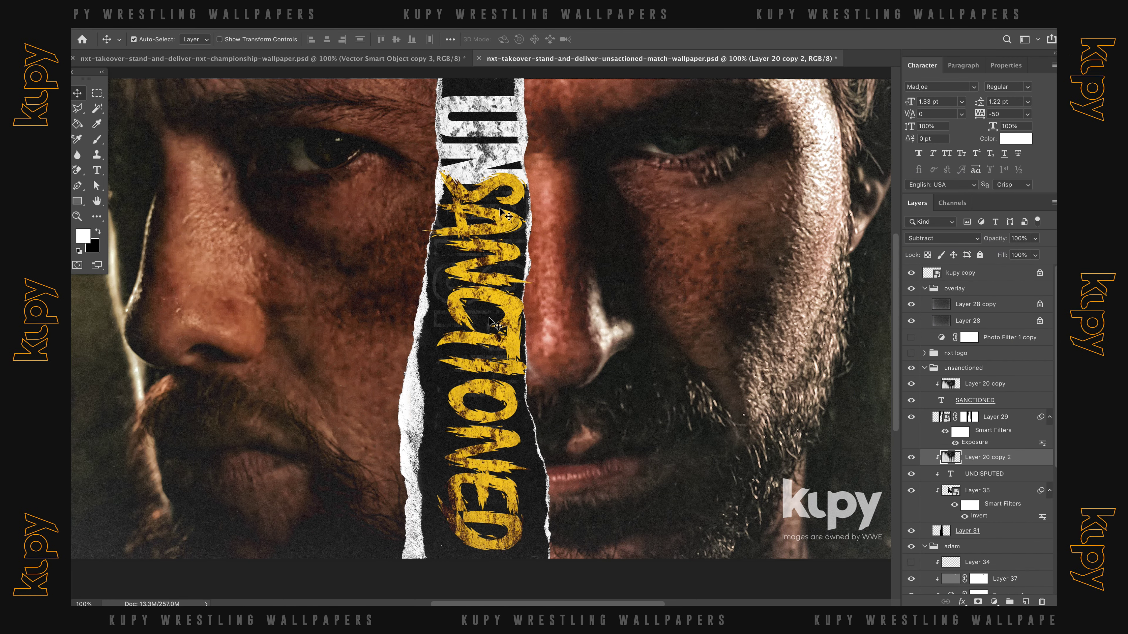
pyautogui.press('Return')
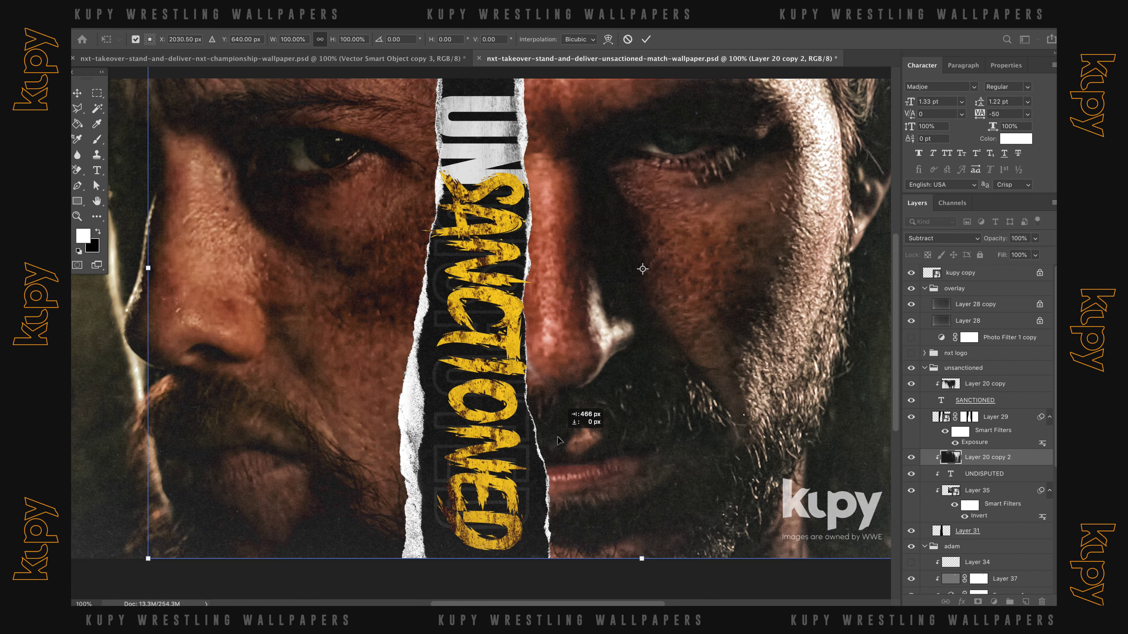
# Set the opacity of the red emblem layer behind the lettering to 70%
pyautogui.hotkey('ctrl', '+')
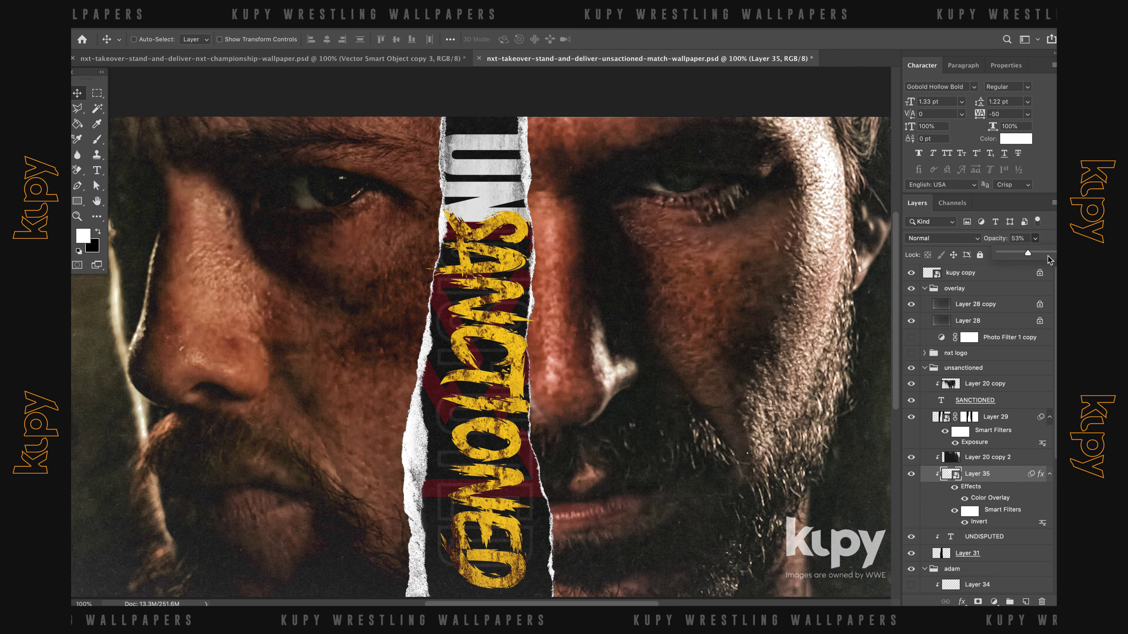
pyautogui.click(1019, 239)
pyautogui.write('70')
pyautogui.press('Return')
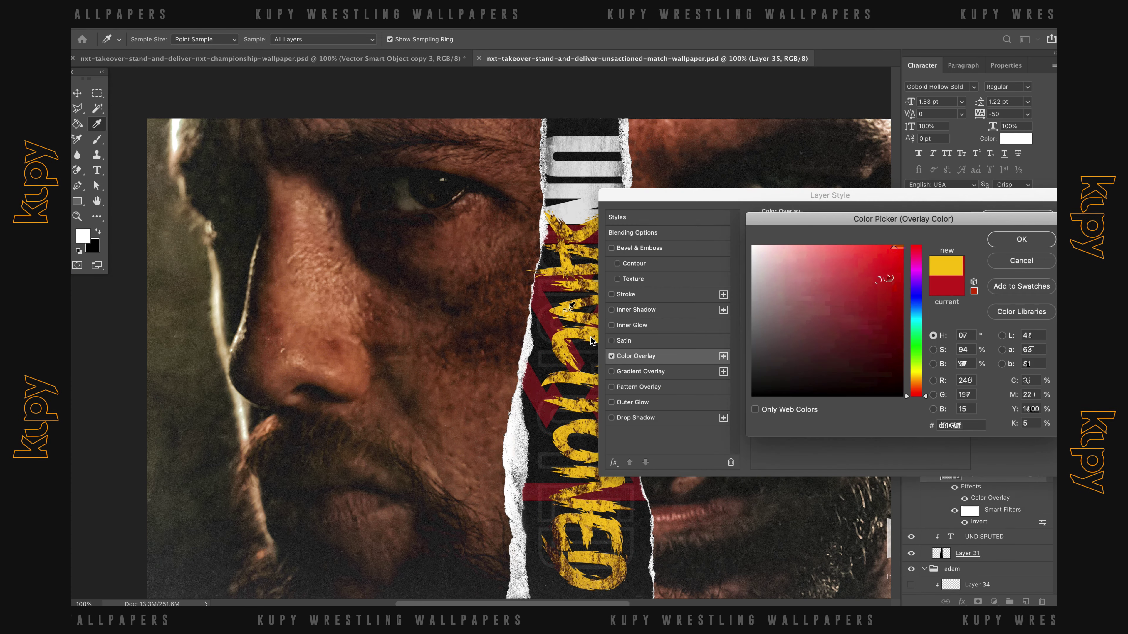
# Recolour the emblem layer's Color Overlay to dark yellow #644f03, and adjust its hue toward orange for a brownish tone
pyautogui.click(914, 331)
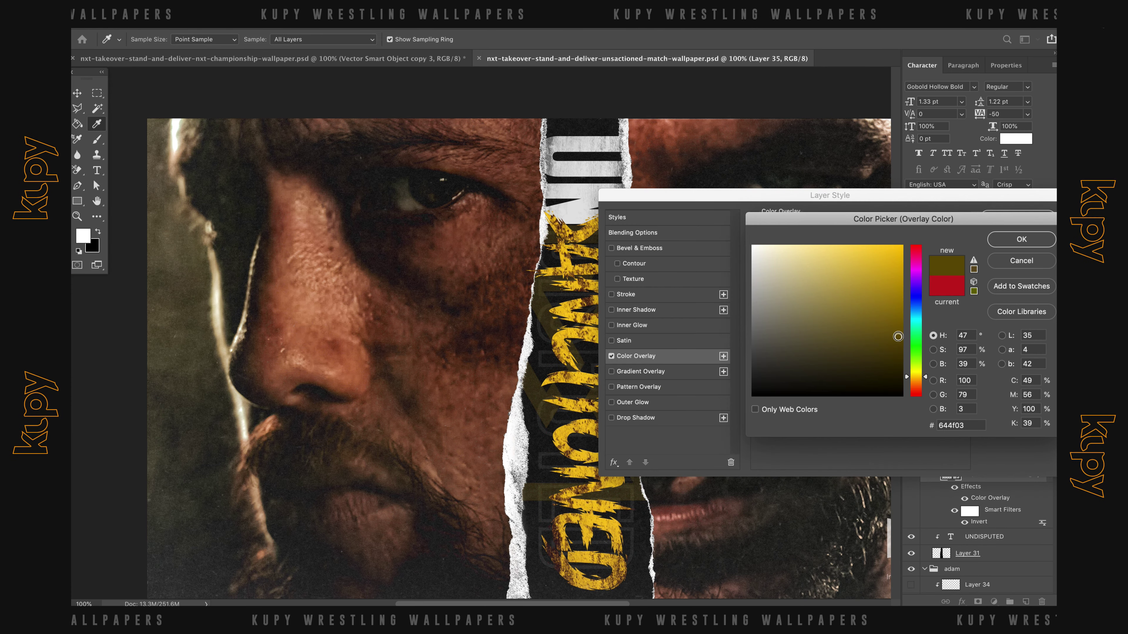
pyautogui.click(1020, 239)
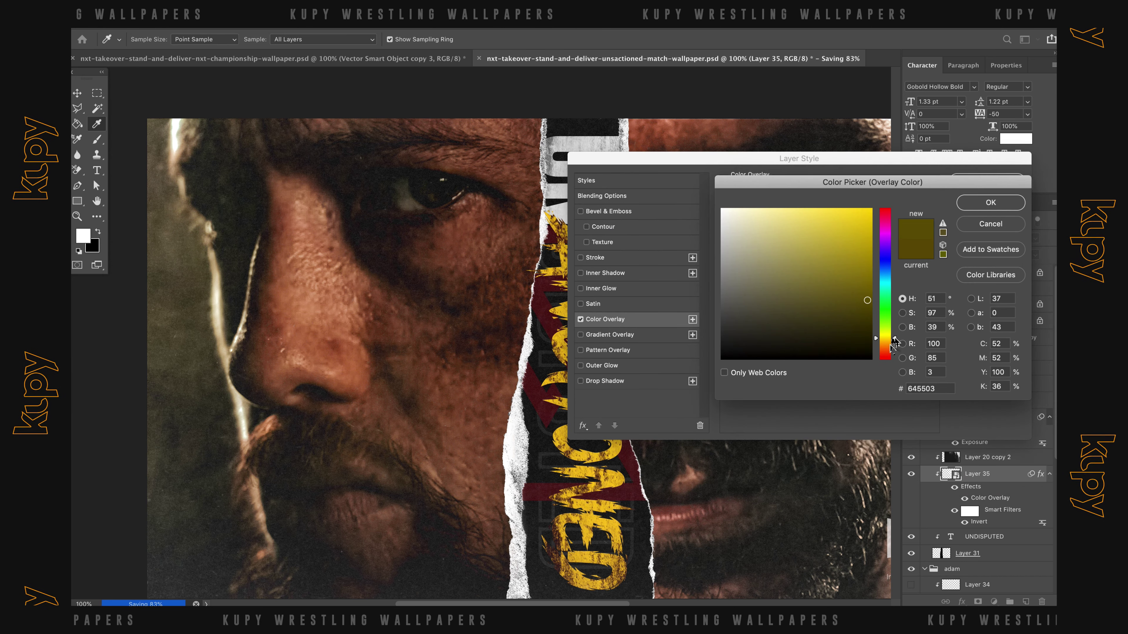
pyautogui.click(811, 294)
pyautogui.moveTo(894, 339); pyautogui.dragTo(895, 346)
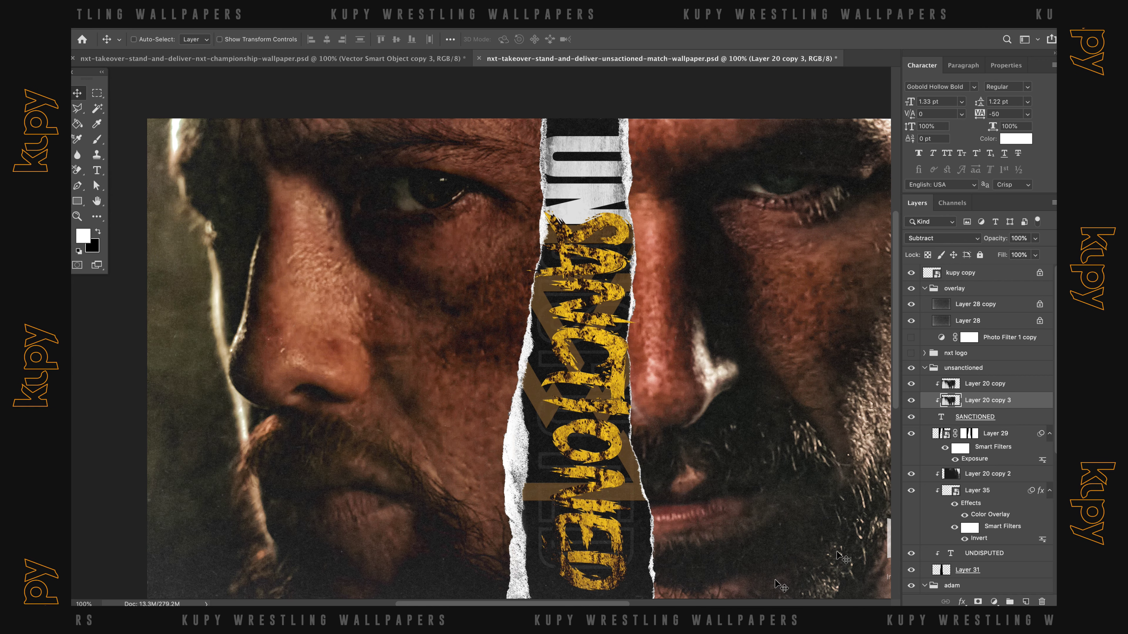
# Move the texture layer Layer 20 copy 3 from above the SANCTIONED text down to directly below Layer 20 copy 2
pyautogui.moveTo(984, 400); pyautogui.dragTo(911, 433)
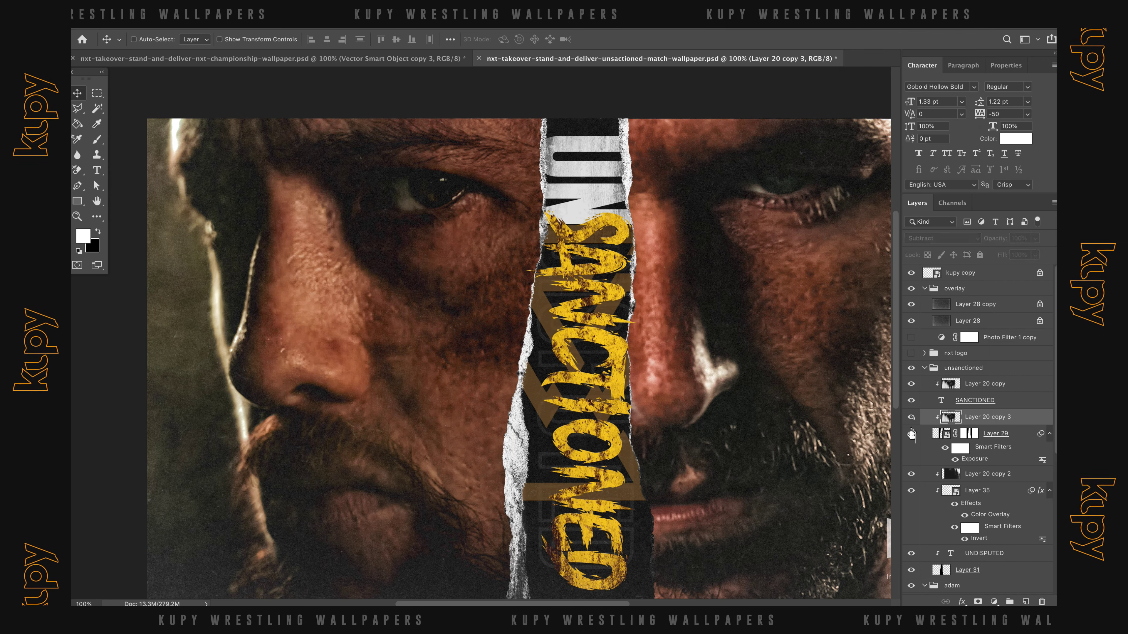
pyautogui.moveTo(1012, 420); pyautogui.dragTo(990, 482)
pyautogui.click(911, 473)
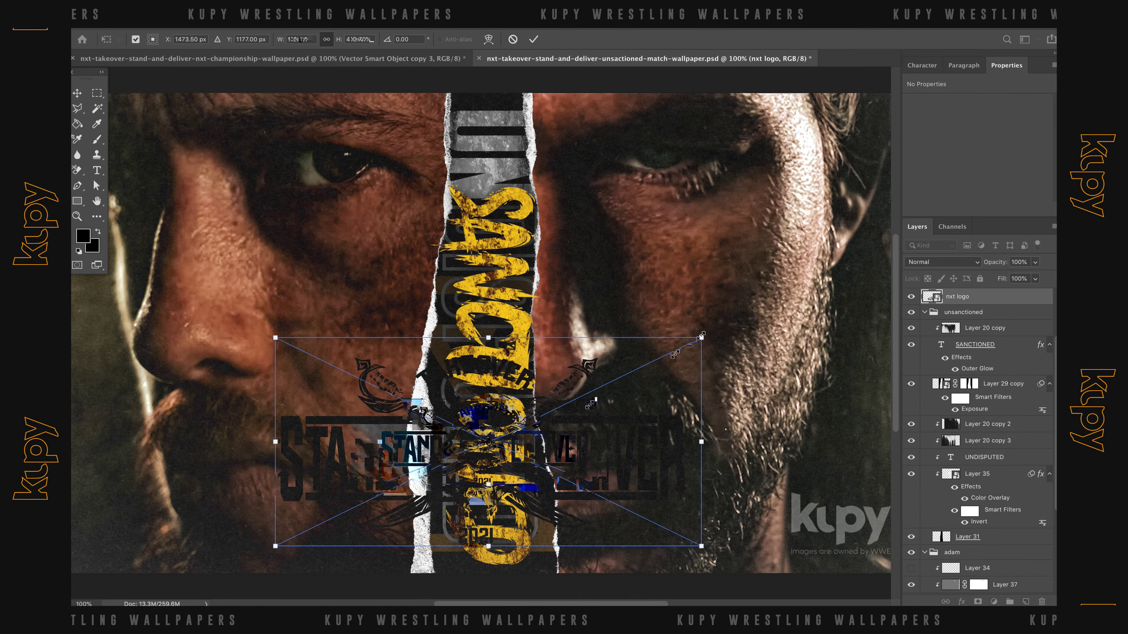
# Place the reduced Stand & Deliver logo at the foot of the torn strip and add a clipped layer above the SANCTIONED texture
pyautogui.moveTo(478, 590); pyautogui.dragTo(480, 539)
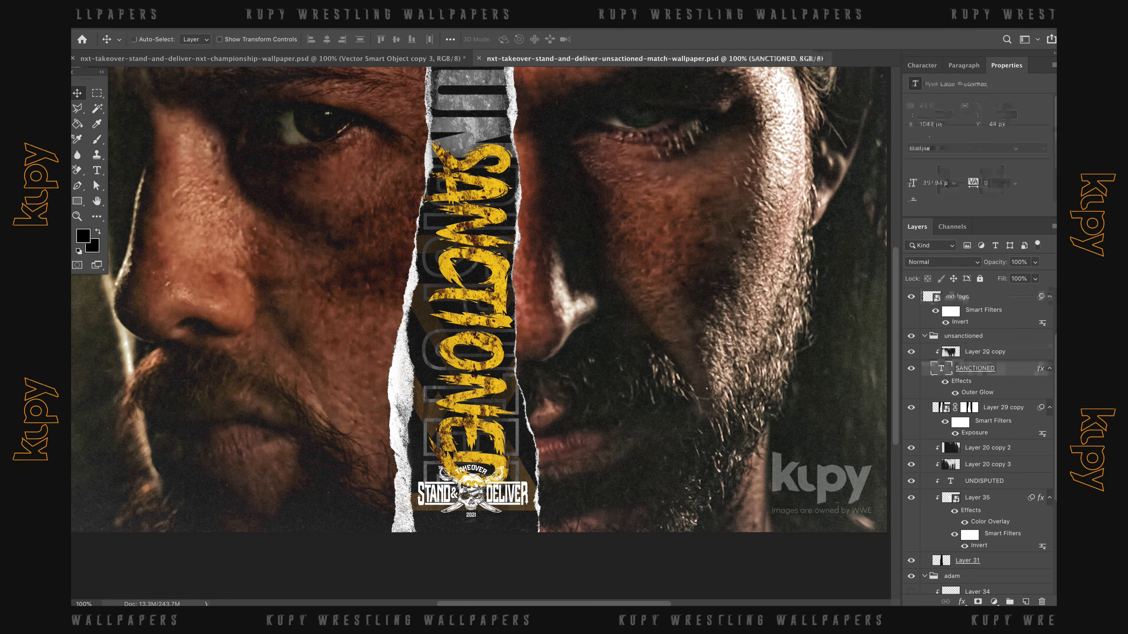
pyautogui.moveTo(977, 368); pyautogui.dragTo(994, 347)
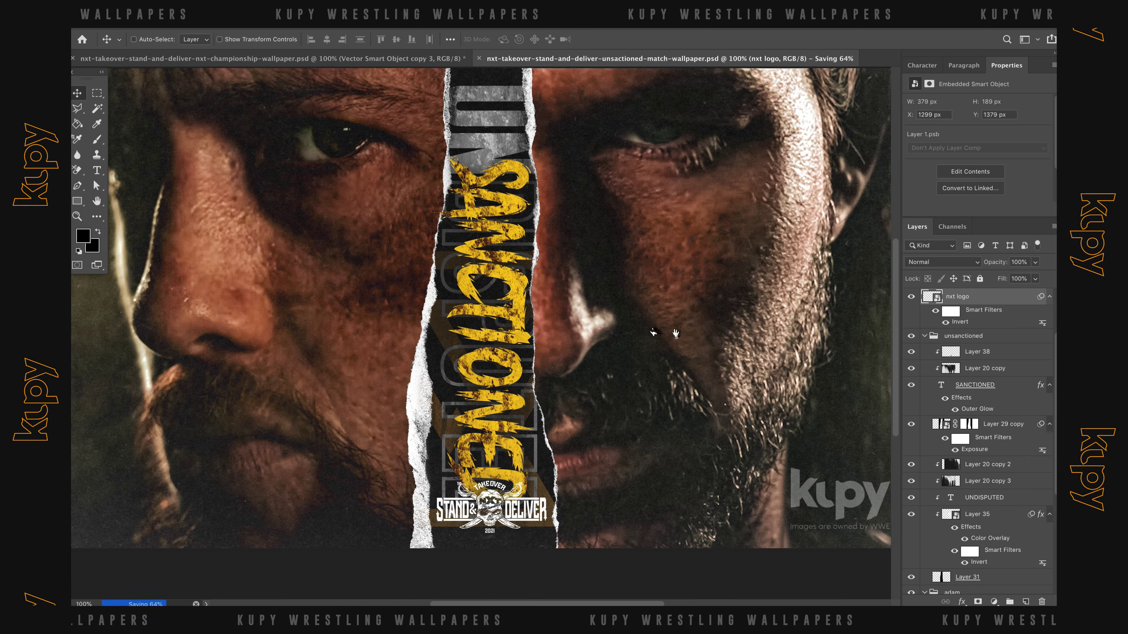
# Clip a copy of the grunge texture to the Stand & Deliver logo and group them as "nxt logo"
pyautogui.rightClick(936, 297)
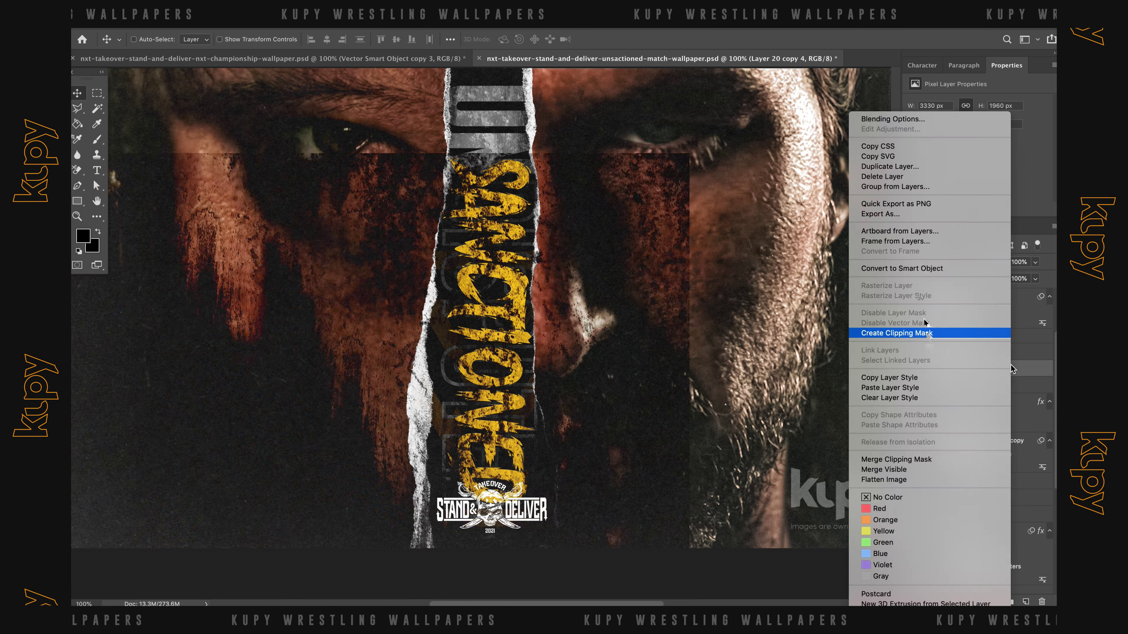
pyautogui.click(808, 201)
pyautogui.doubleClick(954, 296)
pyautogui.write('nxt logo')
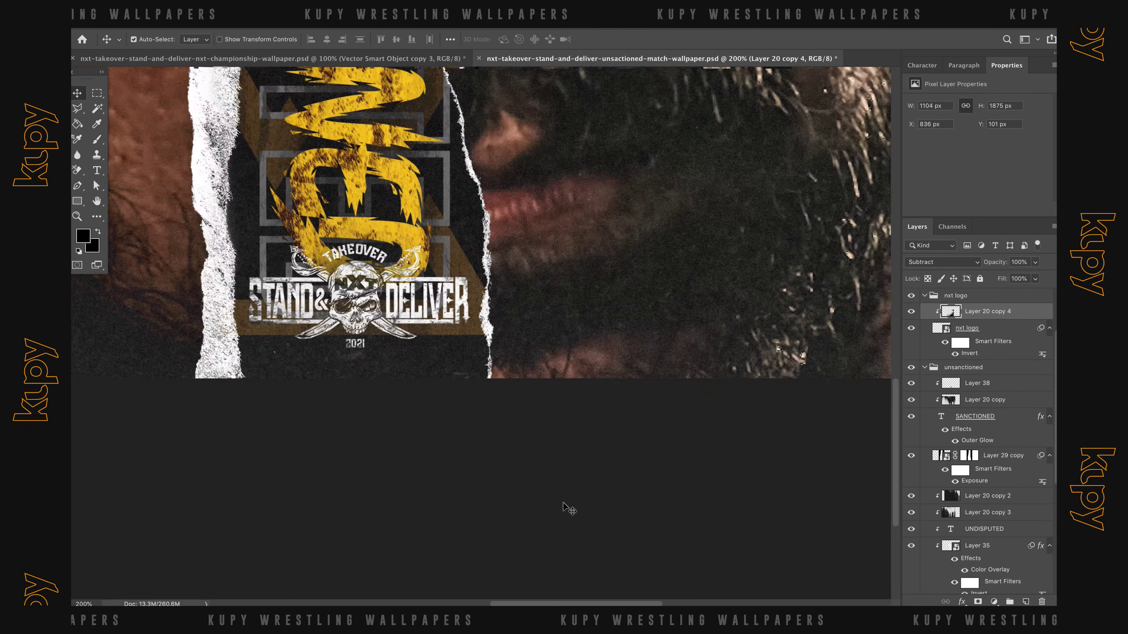